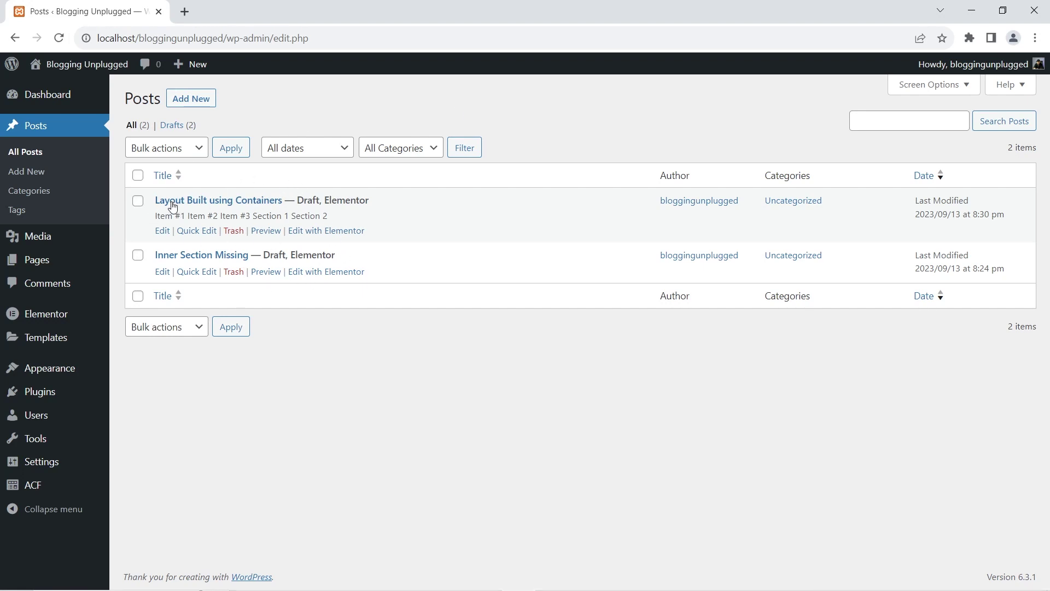
Open the first post, 'Layout Built using Containers', in the Elementor editor in a new tab.
right_click(349, 231)
click(365, 242)
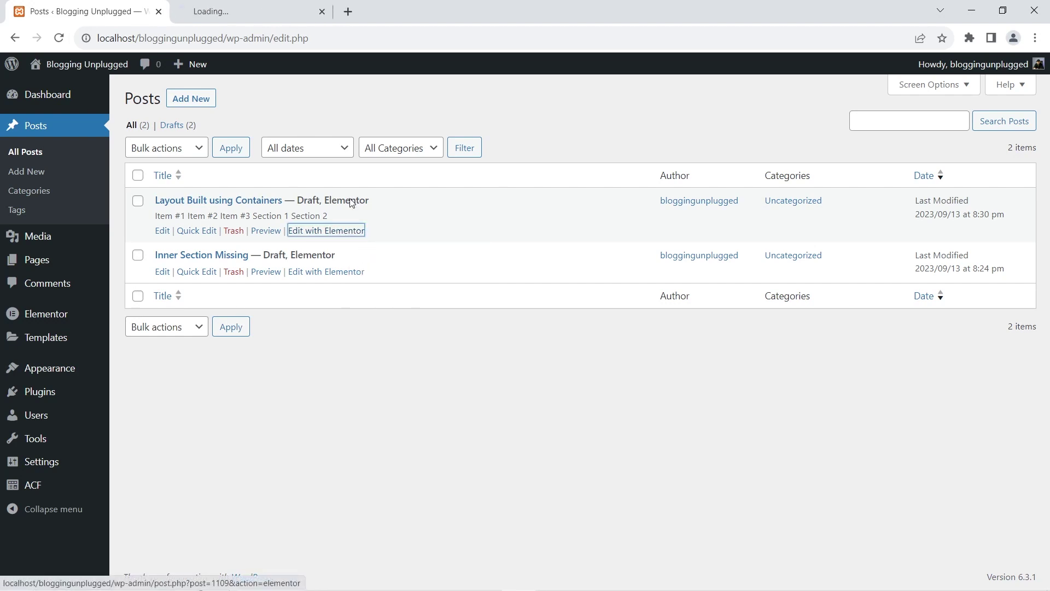
key(ctrl+Tab)
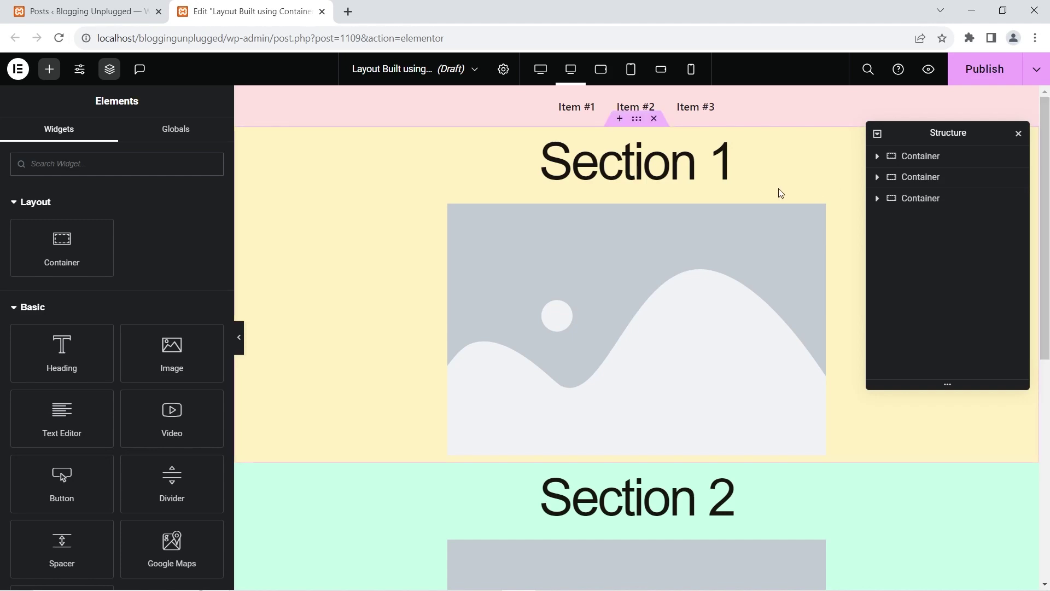
From the Posts list, open 'Inner Section Missing' with Elementor in a new tab.
click(104, 7)
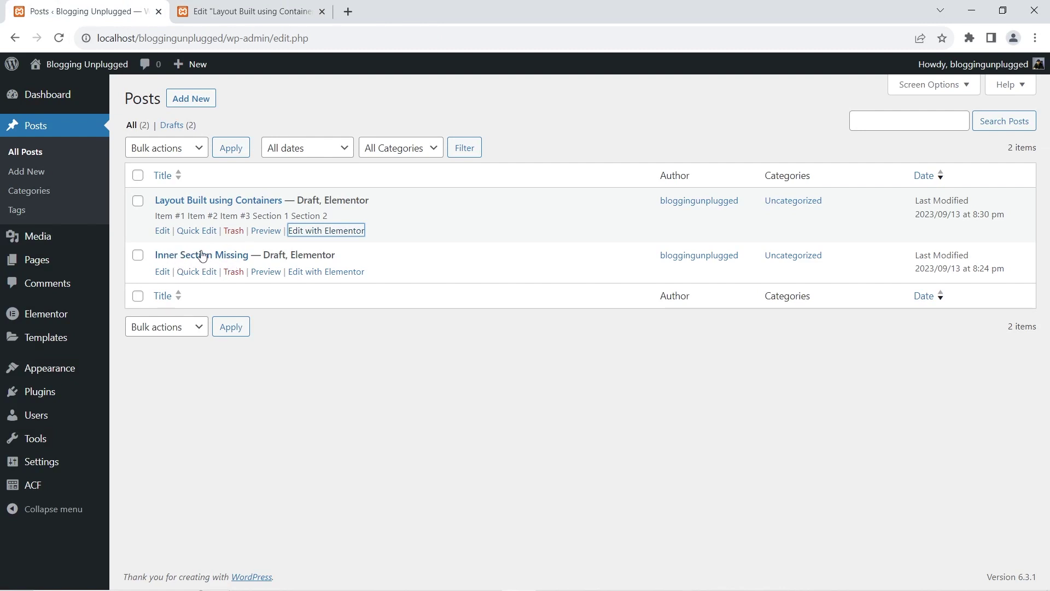
click(315, 273)
right_click(314, 273)
click(334, 279)
Move the Inner Section Missing tab into second place and go back to the Posts list.
click(386, 7)
drag(386, 7, 247, 8)
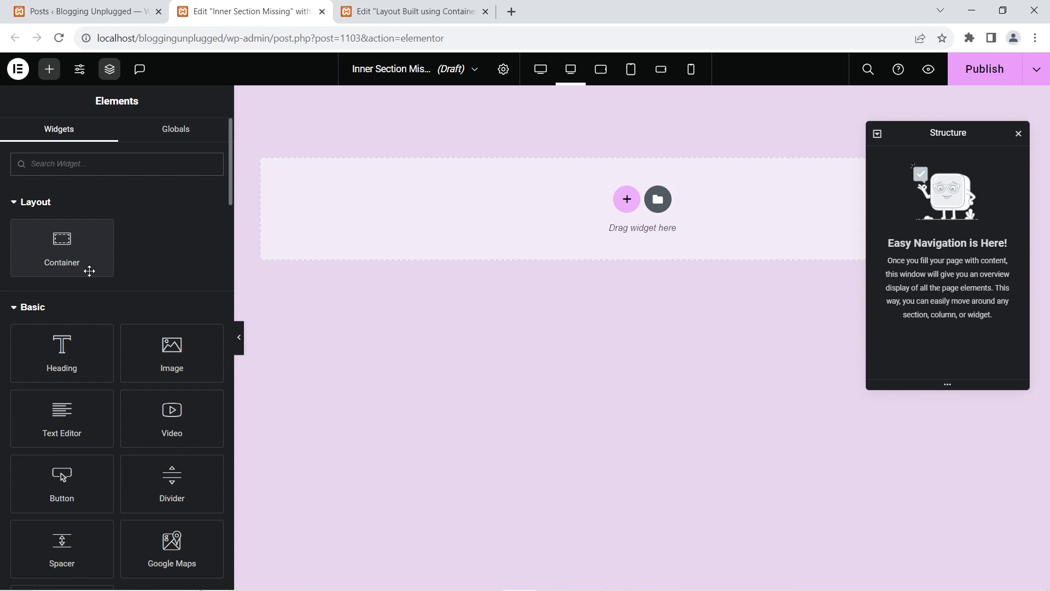
click(409, 11)
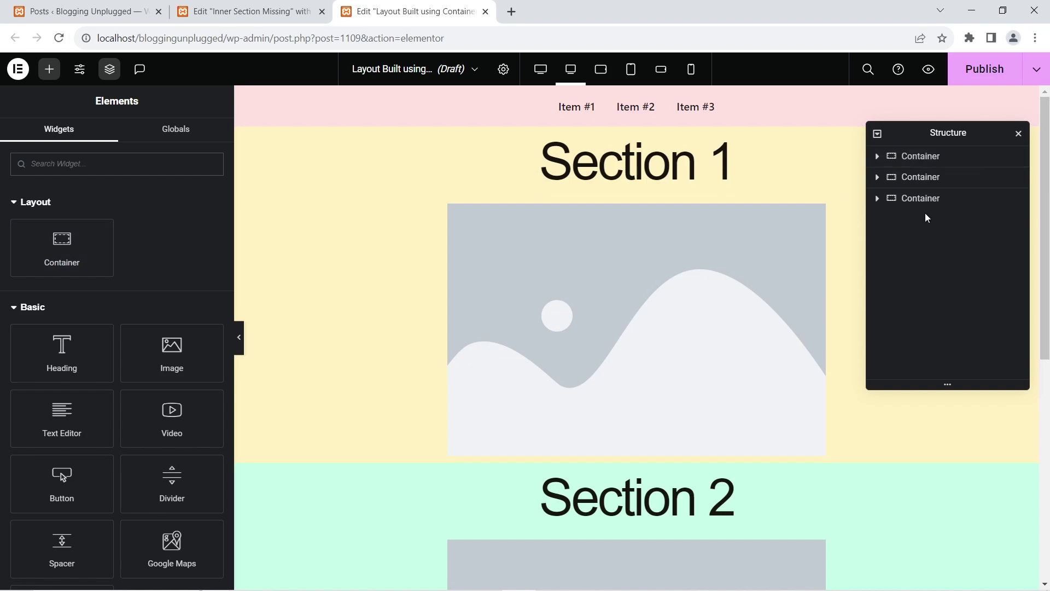
click(72, 5)
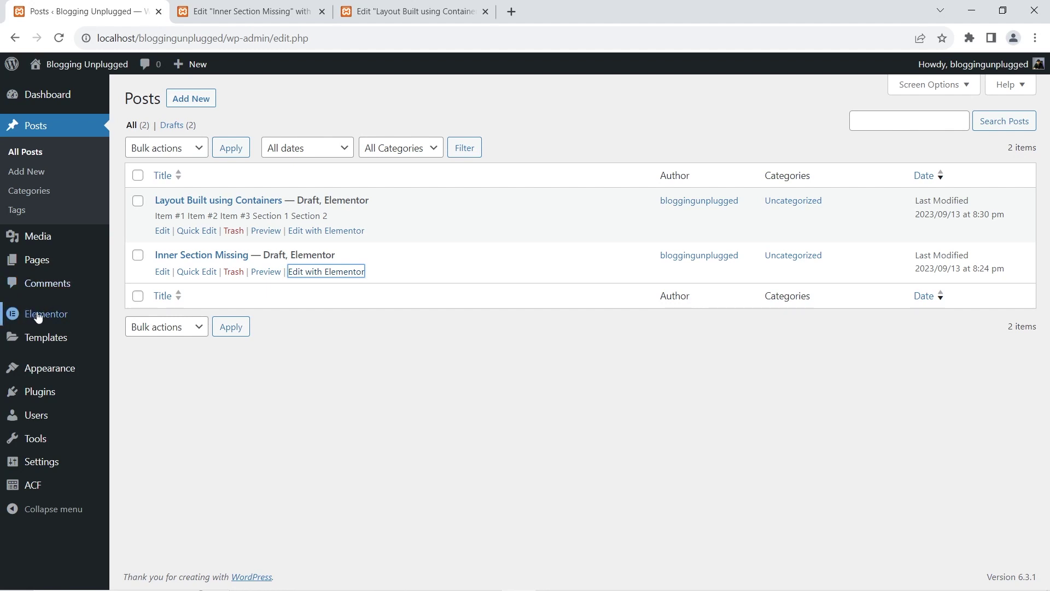
Open Elementor Settings > Features and scroll past Stable Features to the Flexbox Container row.
mouse_move(28, 309)
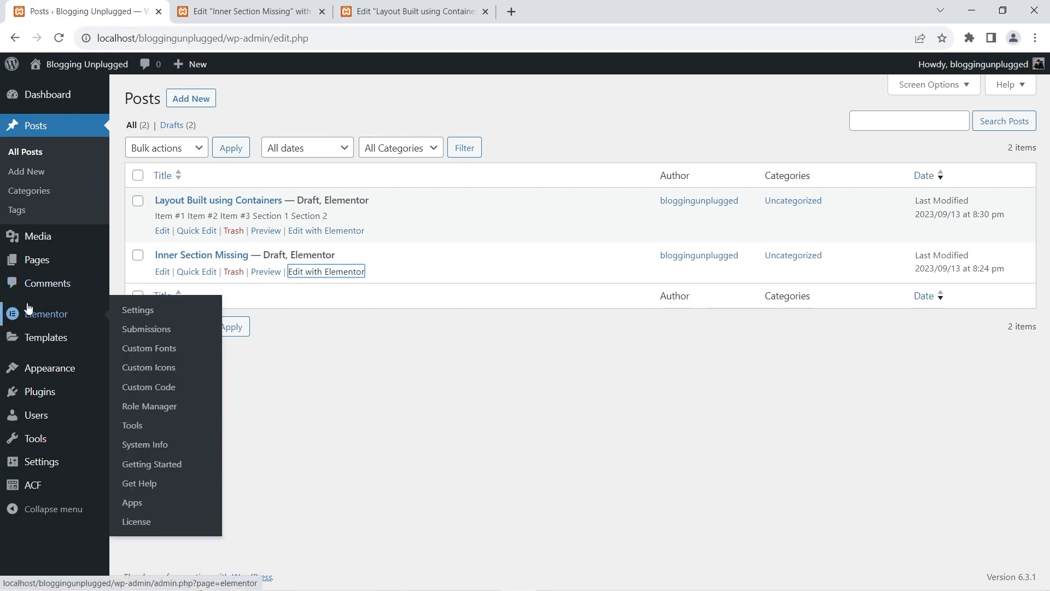
click(126, 310)
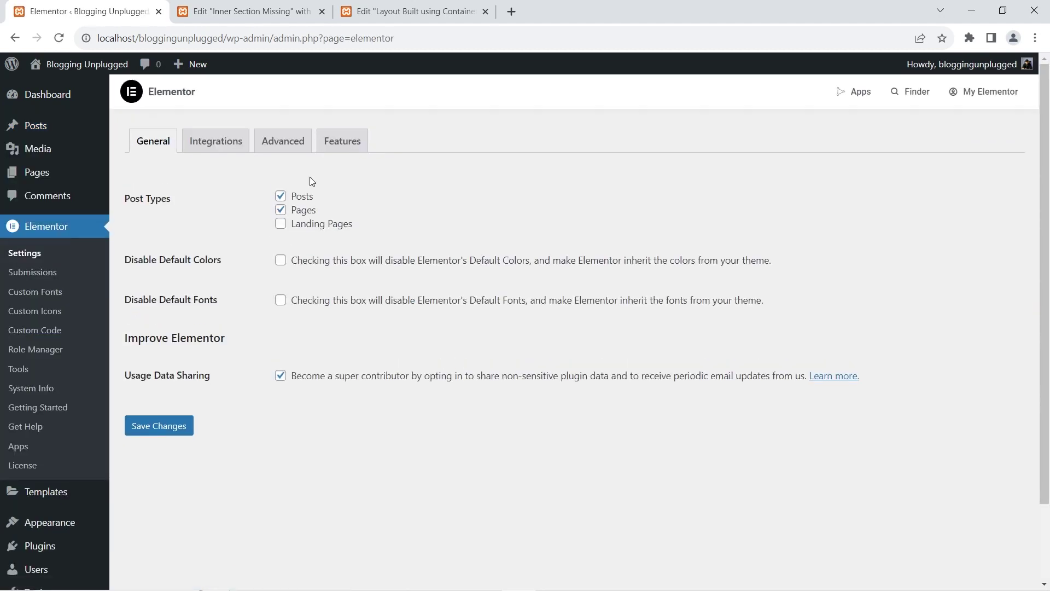
click(356, 147)
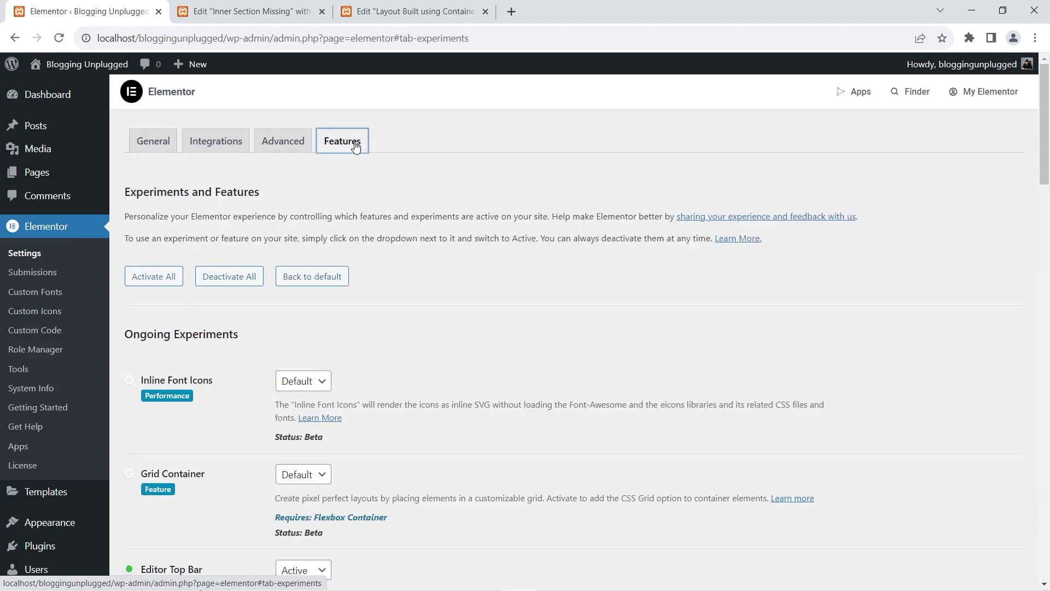
scroll(356, 147, down, 2)
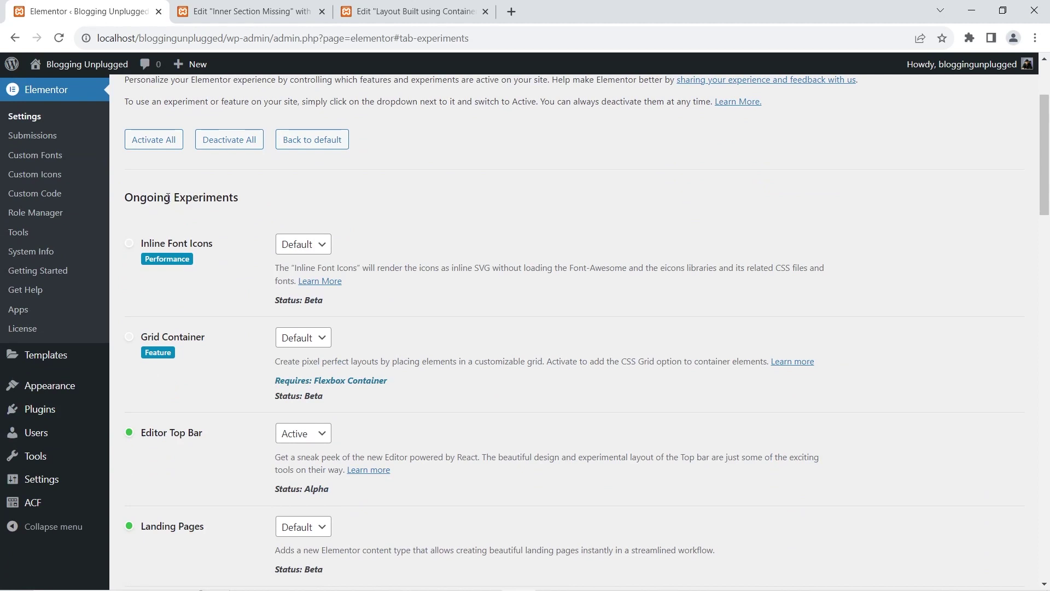
triple_click(198, 199)
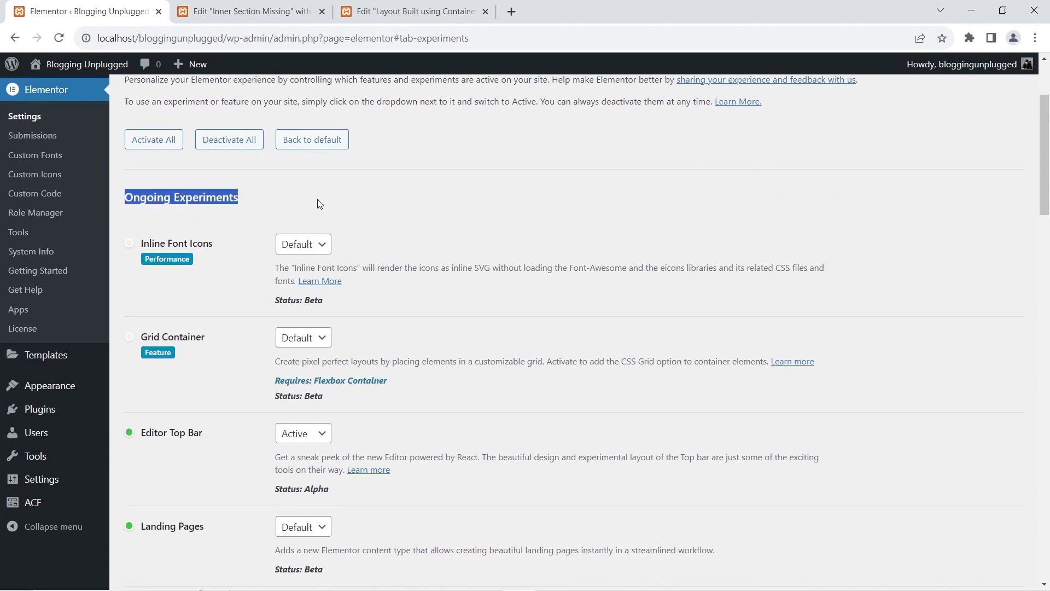
click(363, 189)
scroll(367, 184, down, 15)
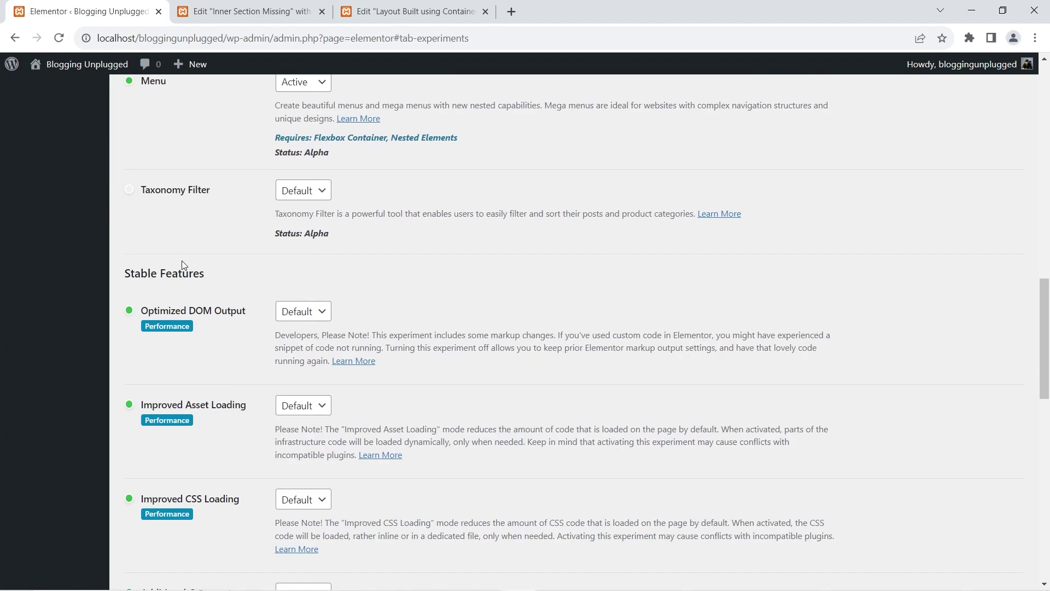
triple_click(175, 272)
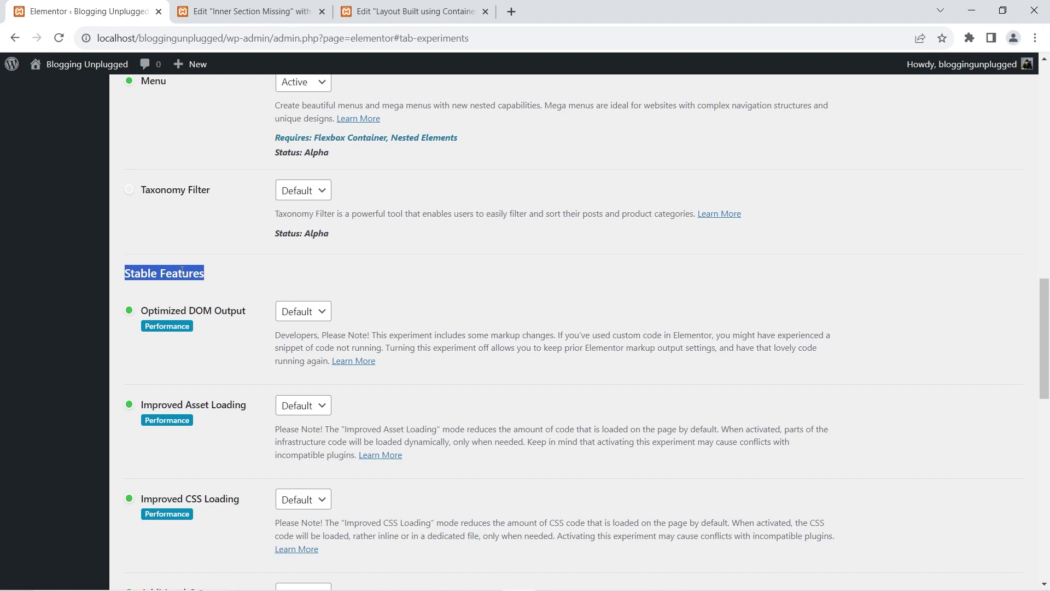
scroll(415, 310, down, 9)
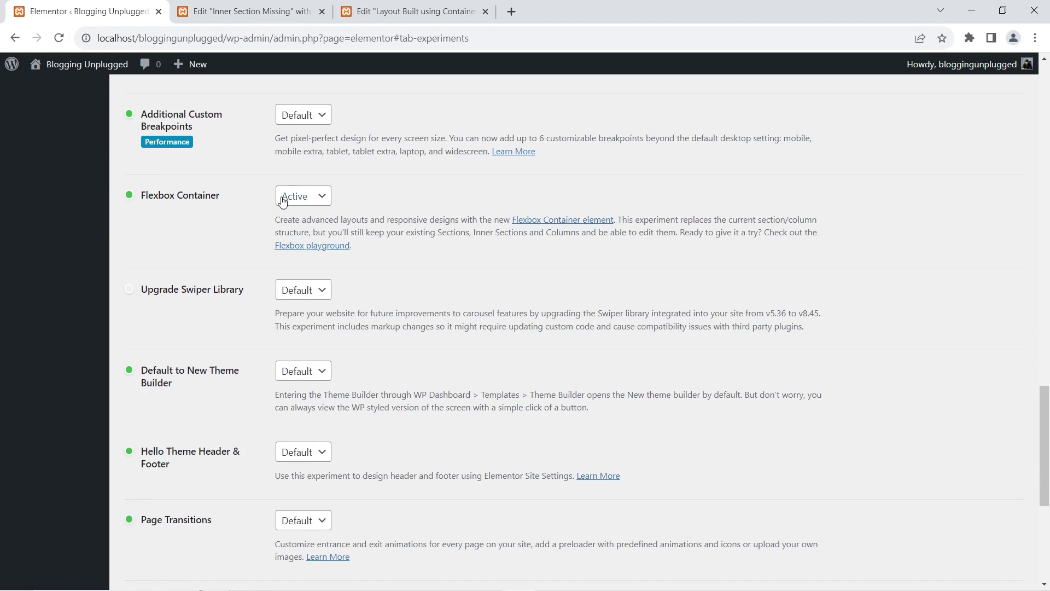
Set Flexbox Container to Inactive and confirm with Deactivate in the Are you sure? dialog.
click(313, 204)
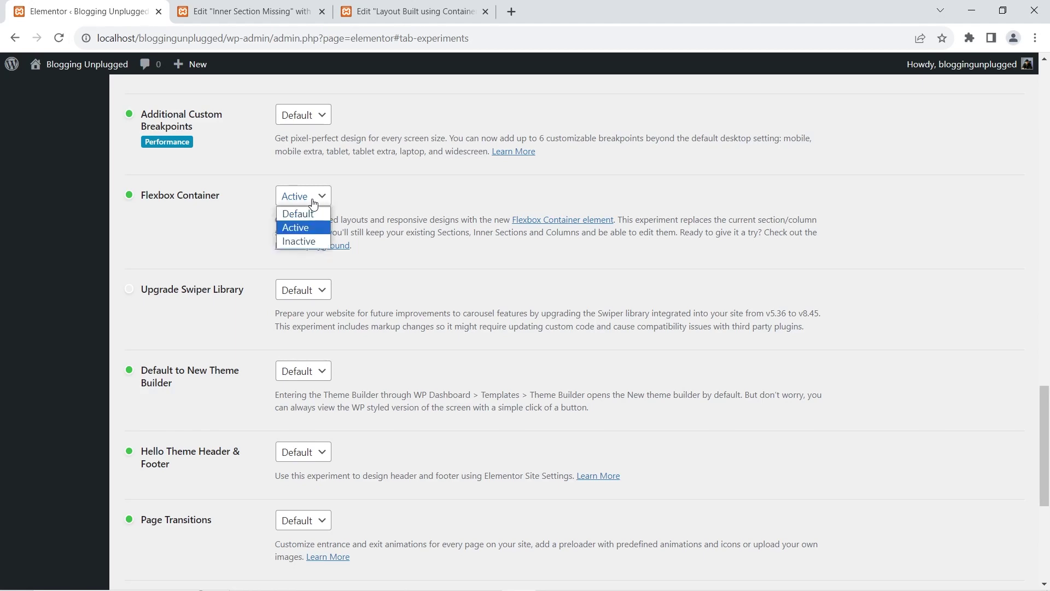
click(302, 241)
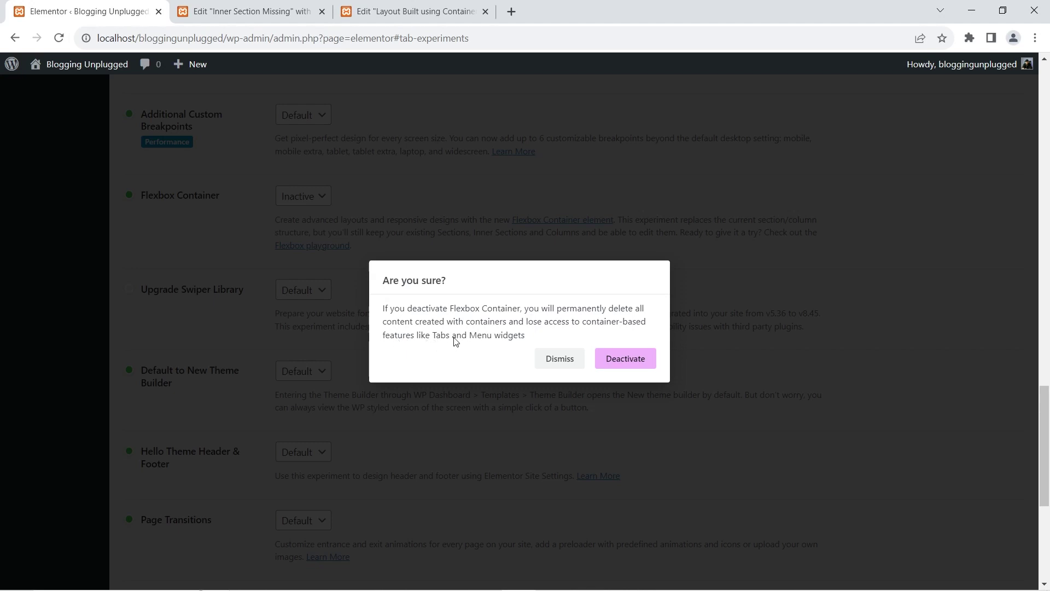
click(407, 5)
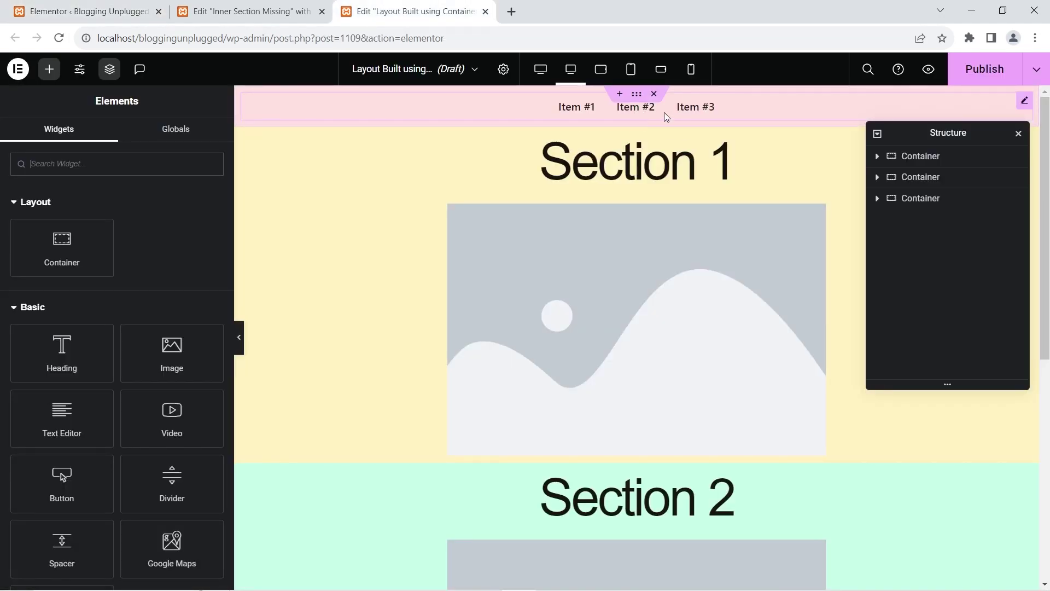
click(82, 11)
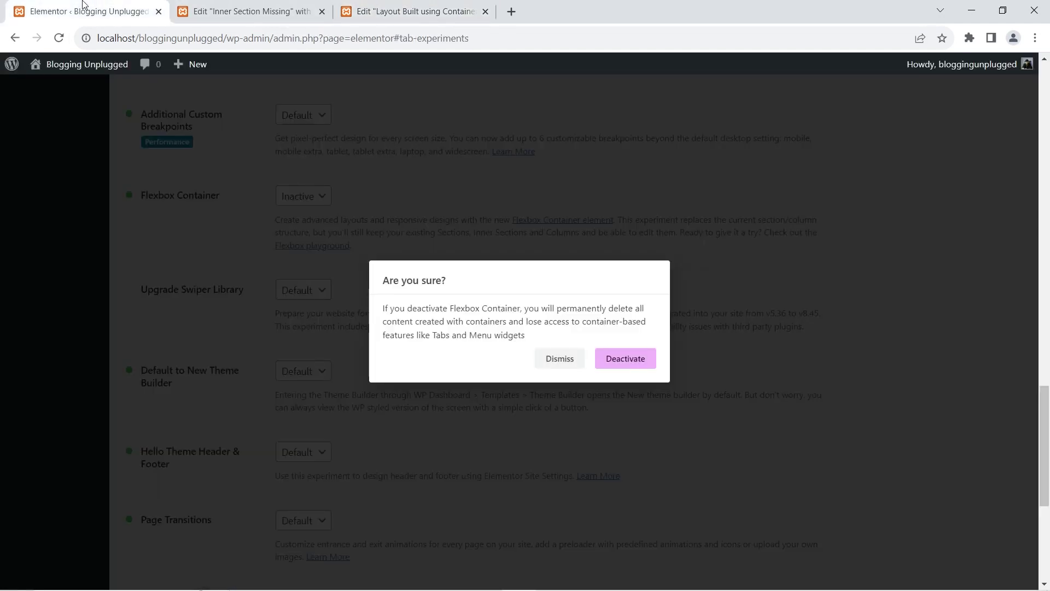
click(630, 362)
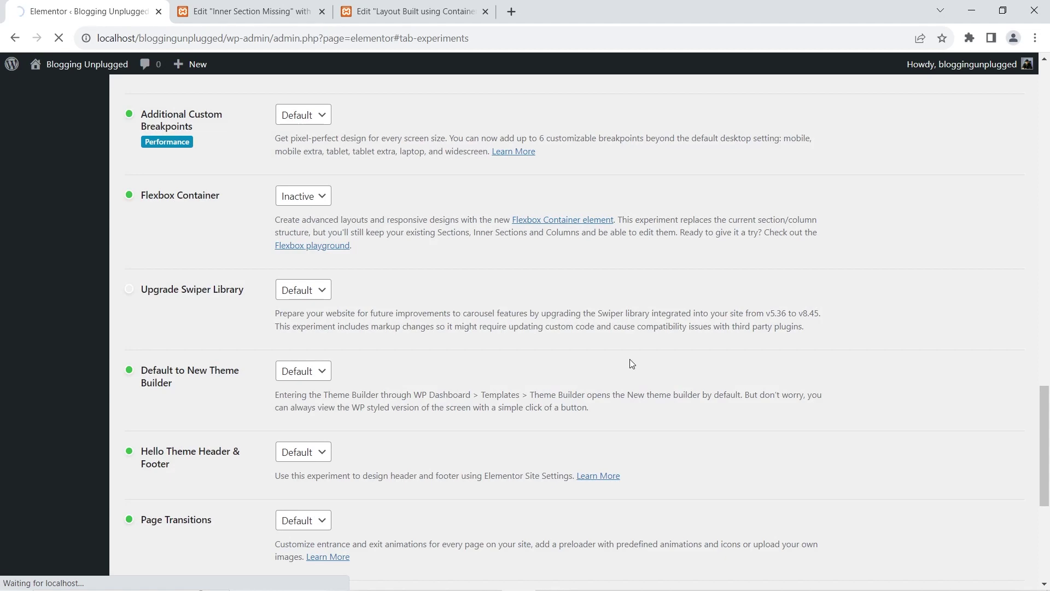
scroll(608, 353, down, 15)
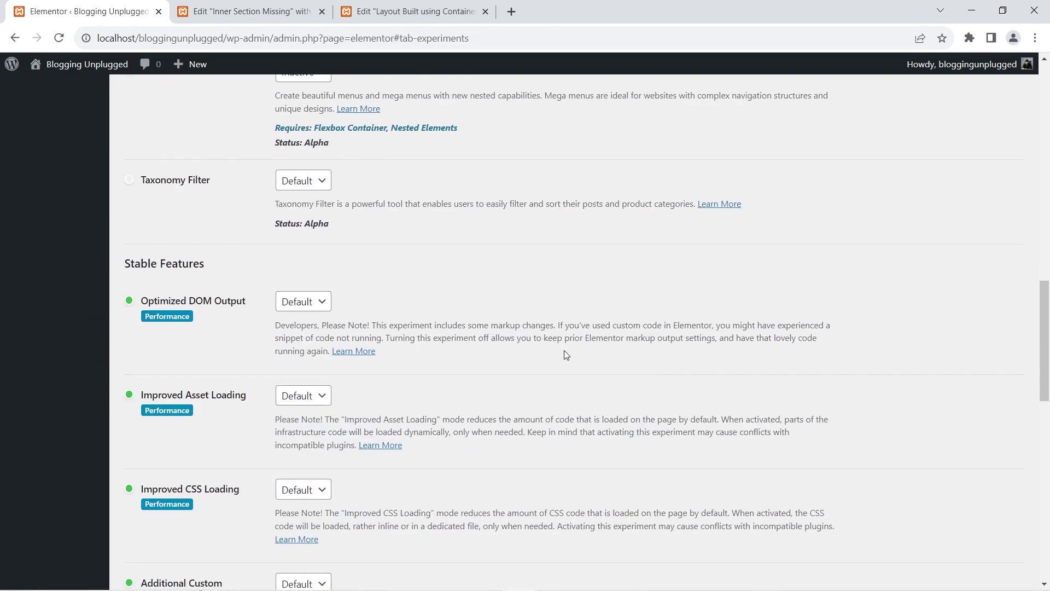
scroll(565, 354, down, 8)
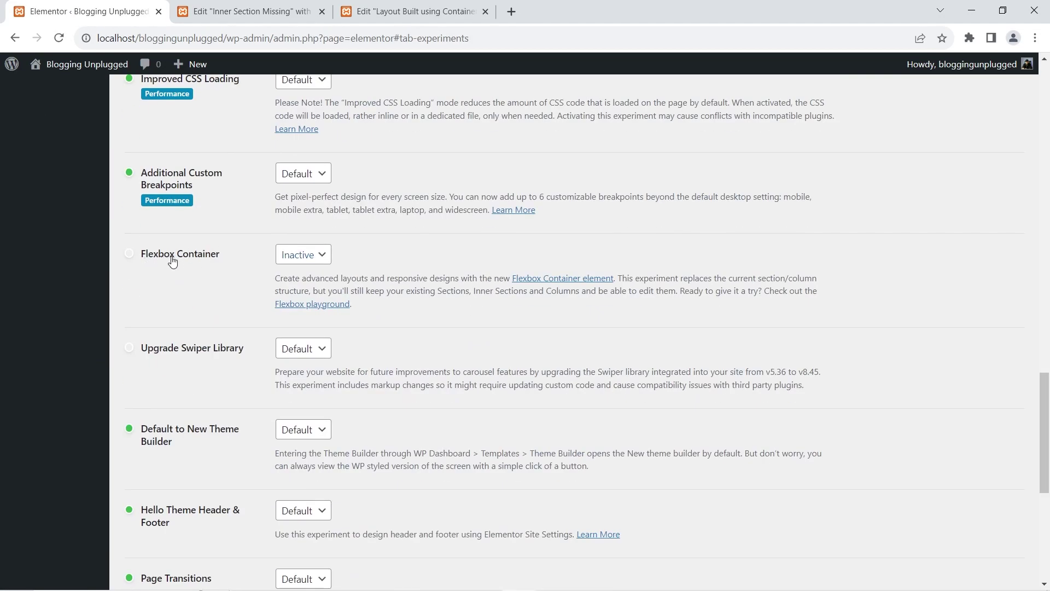
mouse_move(129, 255)
Reload the Inner Section Missing editor tab so Inner Section shows under Basic widgets.
click(216, 8)
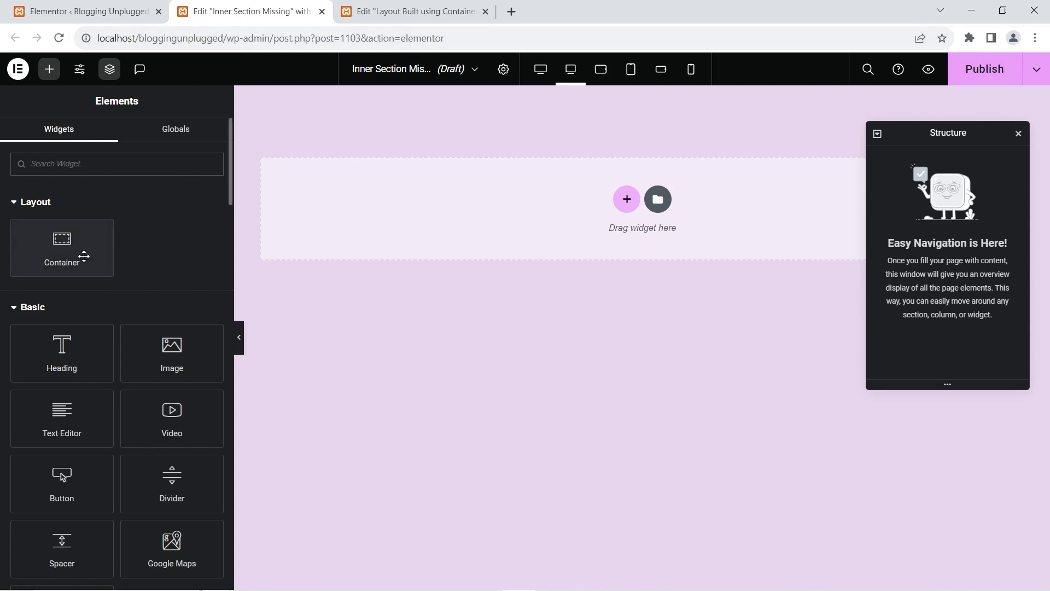
click(59, 38)
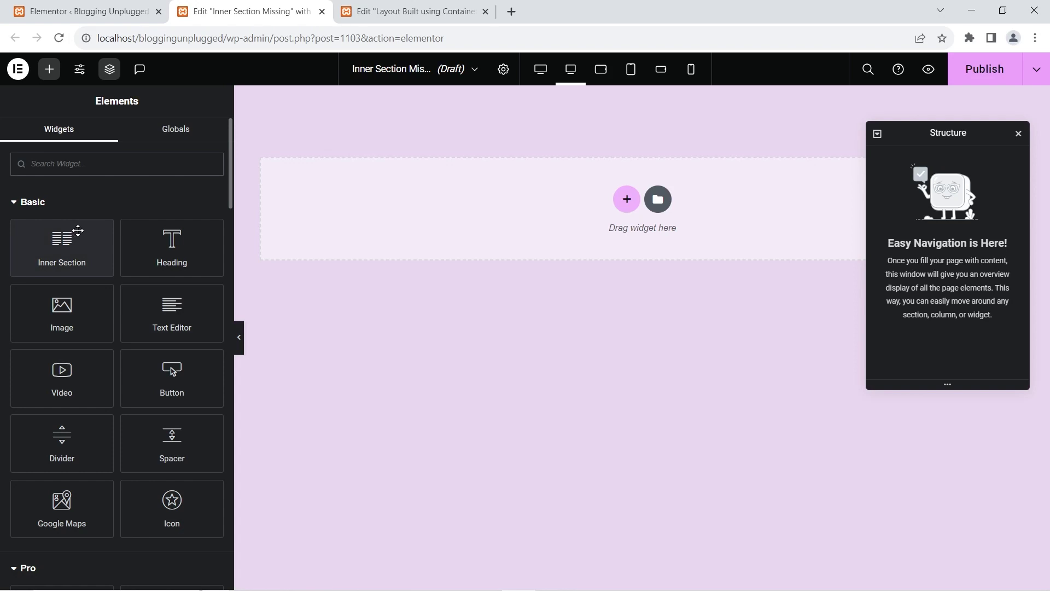
Reload the Layout Built using Containers editor tab.
click(368, 6)
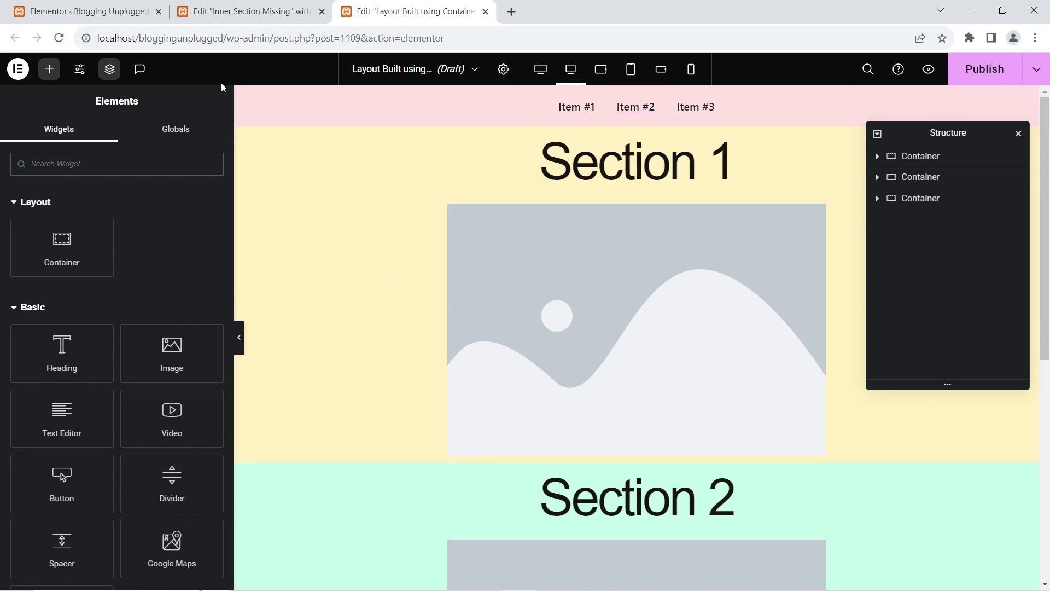
click(60, 43)
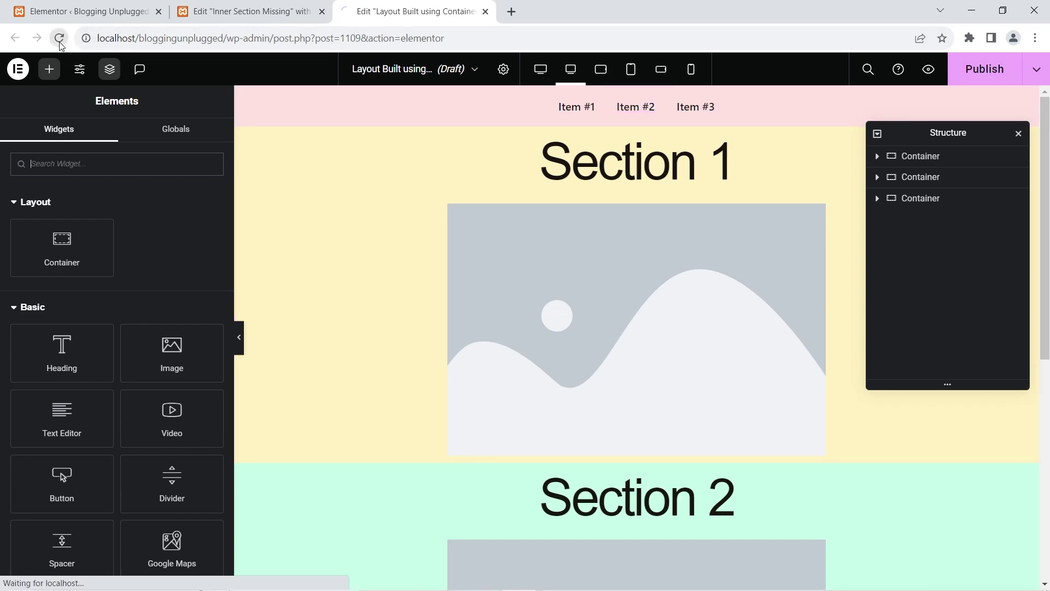